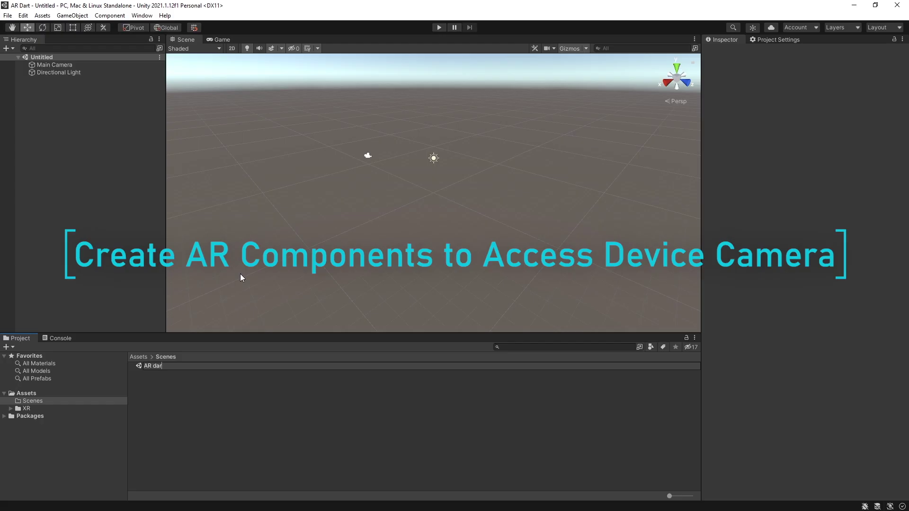
Replace the lowercase ending of the scene name with 'Dart' so it reads 'AR Dart'.
key(BackSpace)
key(BackSpace)
key(BackSpace)
key(BackSpace)
text(Dart)
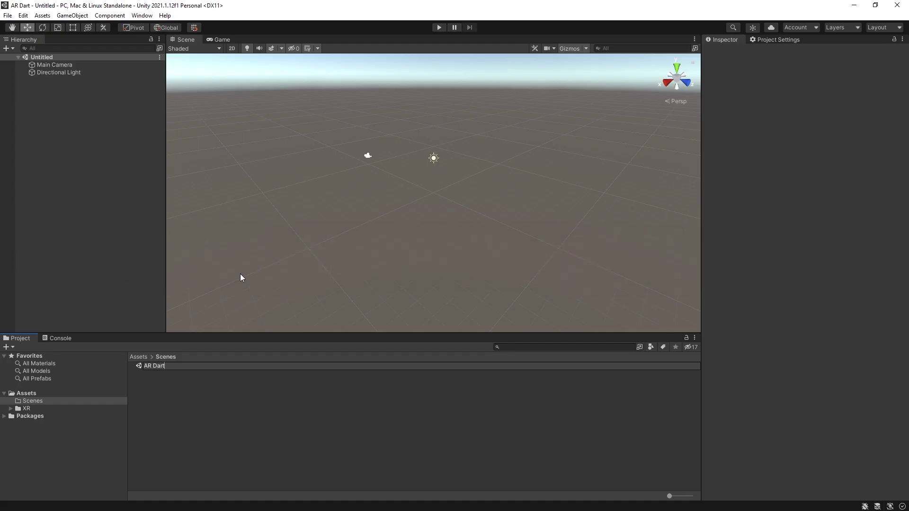
key(Return)
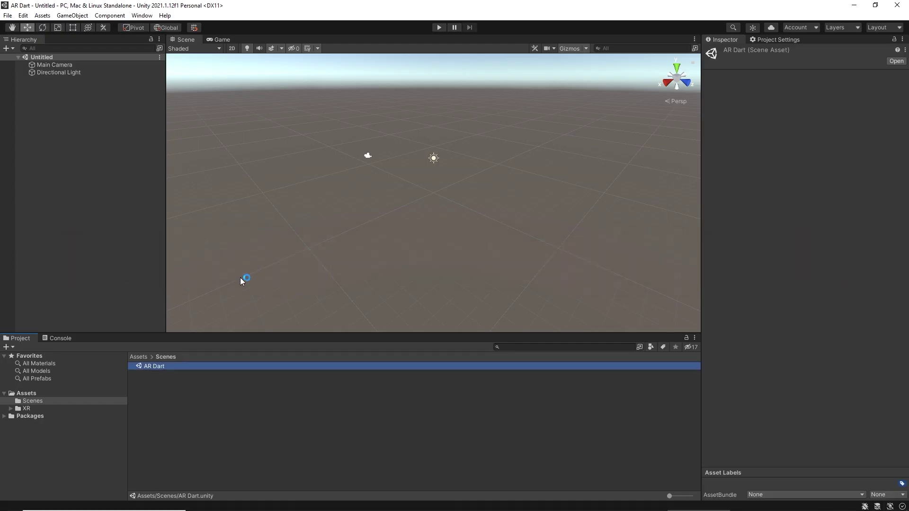
key(F2)
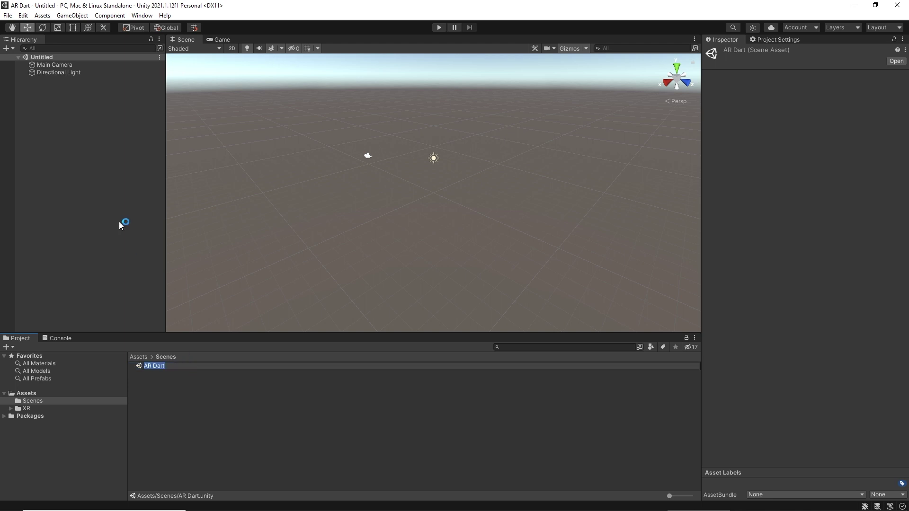
Add an AR Session Origin object from the GameObject > XR menu.
right_click(55, 97)
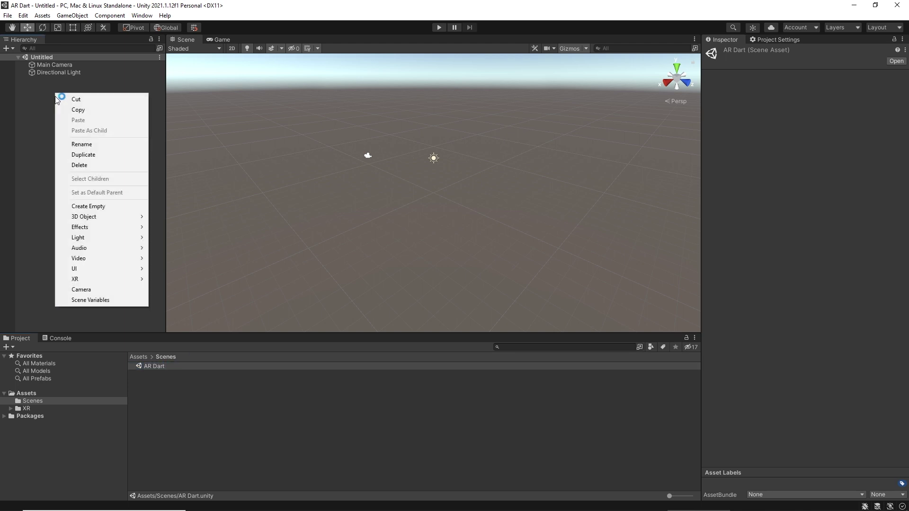
click(39, 84)
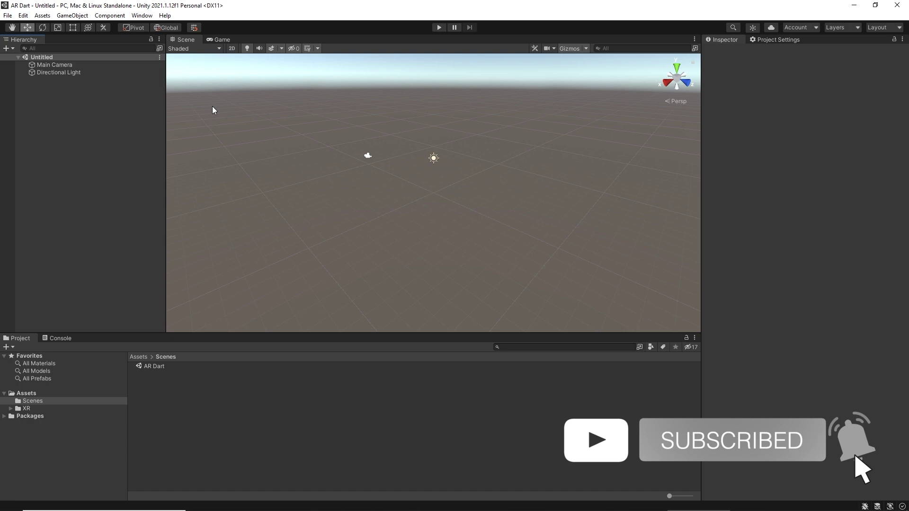
click(78, 16)
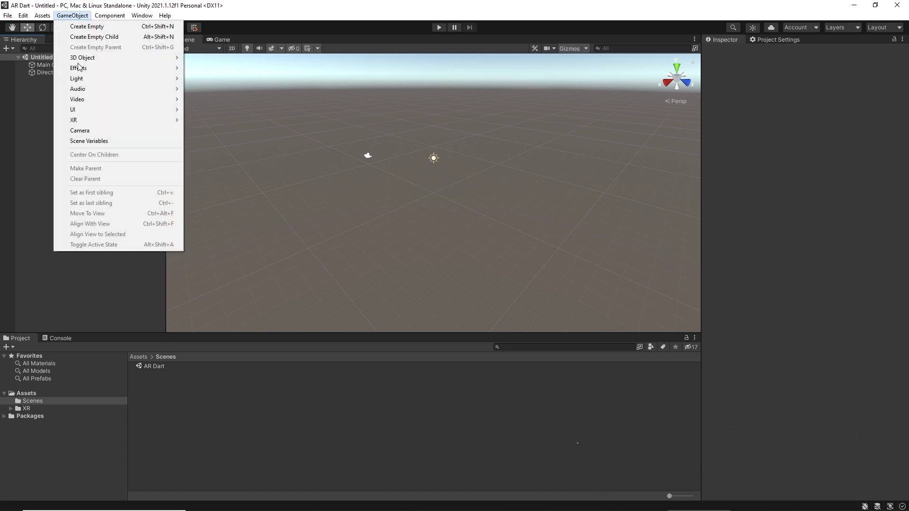
mouse_move(95, 121)
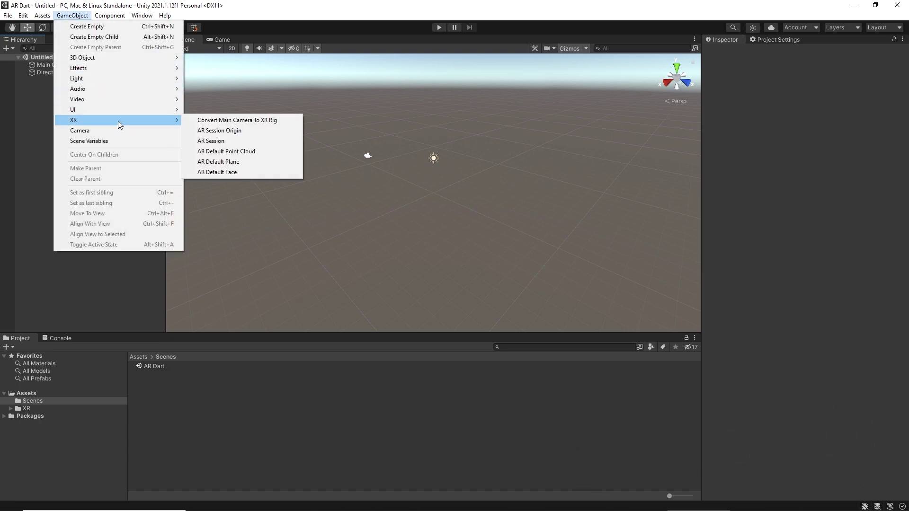
click(254, 131)
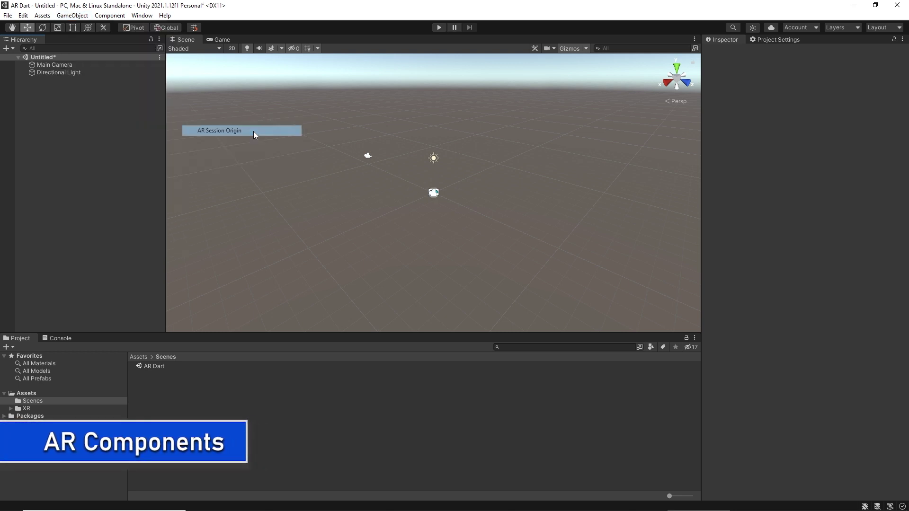
Select AR Session Origin to review its components, then expand it to show AR Camera.
click(31, 80)
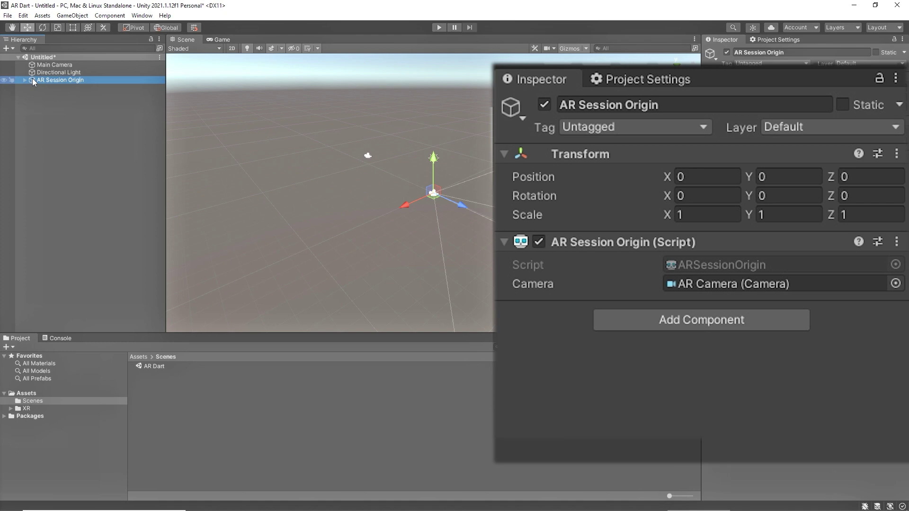
click(25, 80)
Select the AR Camera child to view its Camera, AR Pose Driver, AR Camera Manager and AR Camera Background.
click(70, 87)
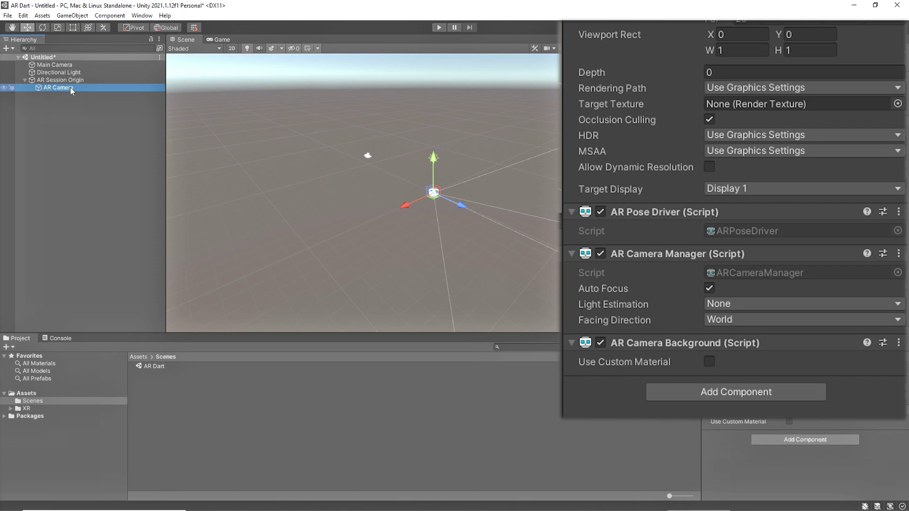
Create an AR Session from GameObject > XR and select it to view its components.
click(79, 16)
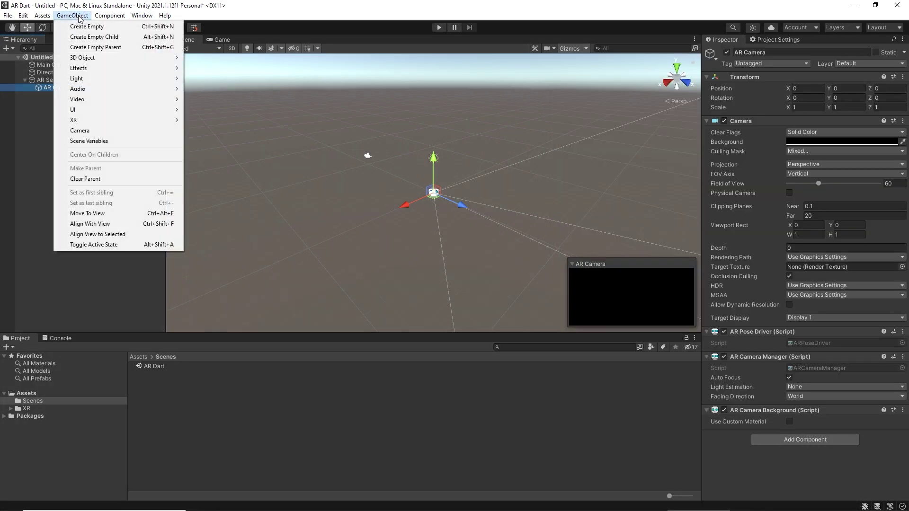
mouse_move(92, 121)
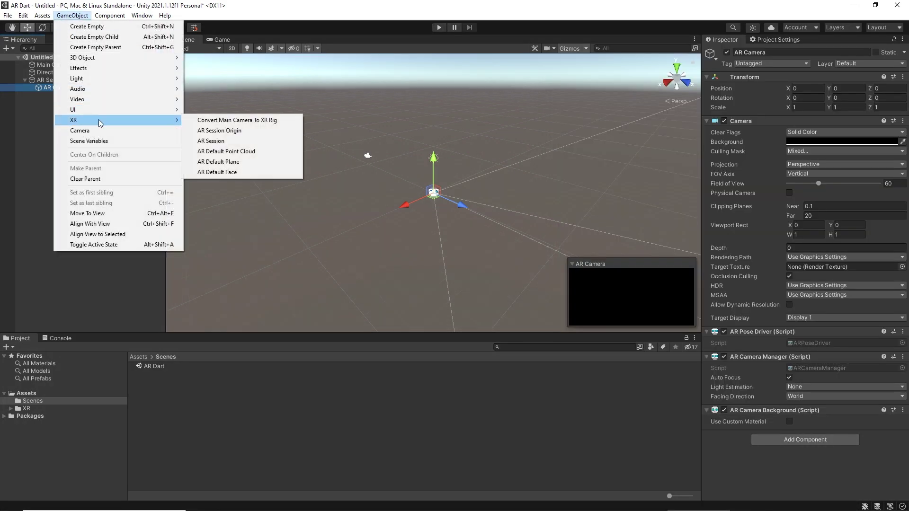
click(229, 140)
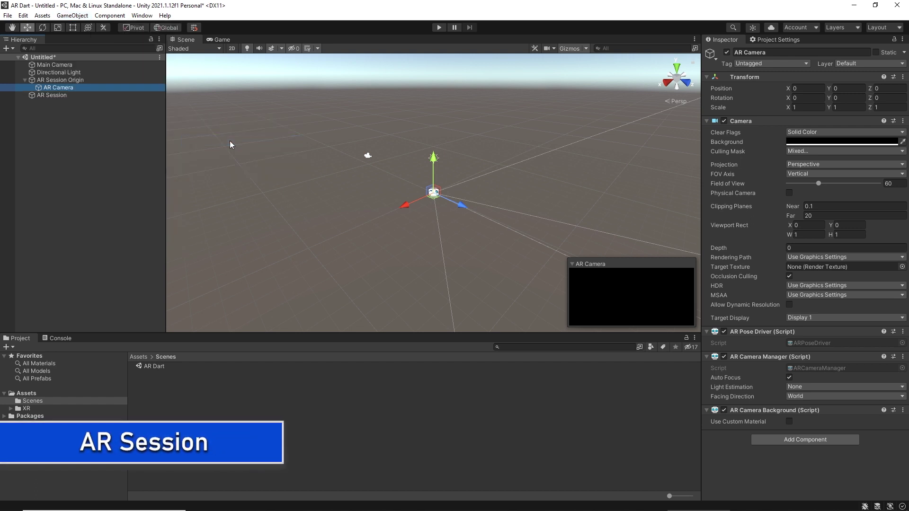
click(55, 96)
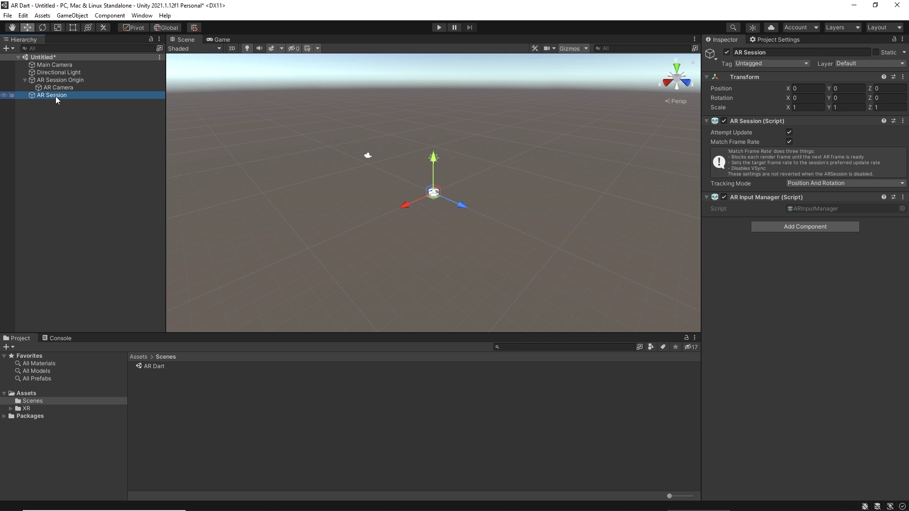
In Build Settings, choose Android, add the open AR Dart scene, and open Player Settings.
click(7, 15)
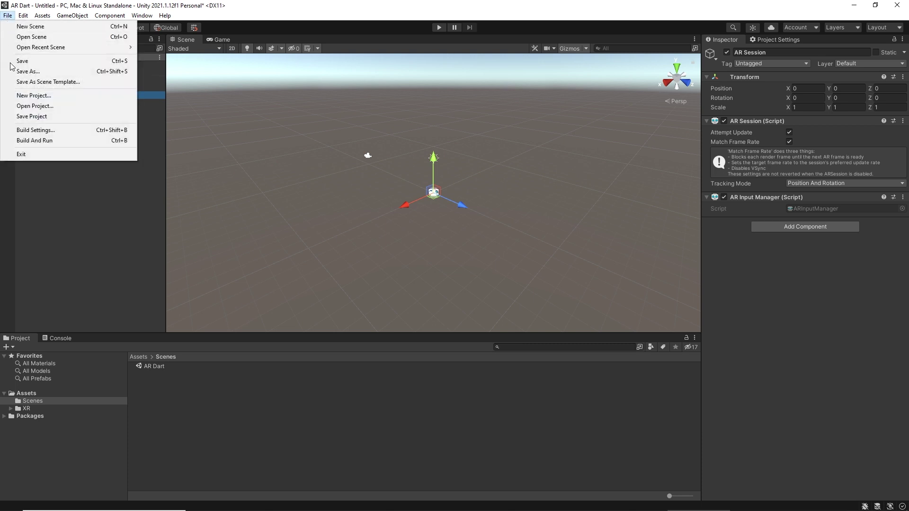
click(57, 129)
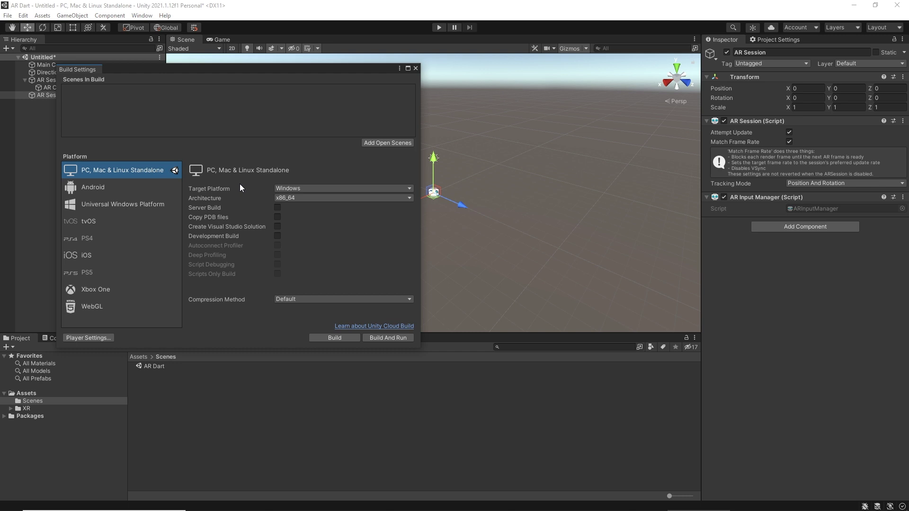
click(104, 187)
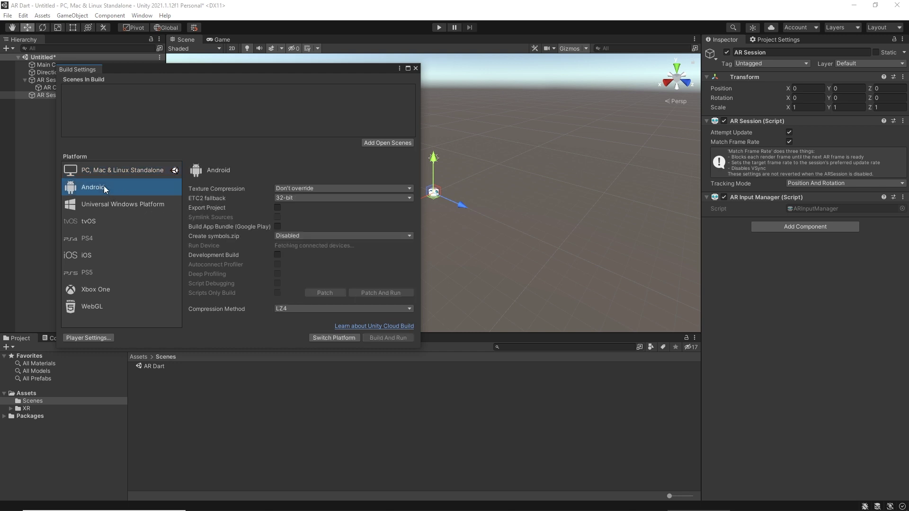
click(387, 143)
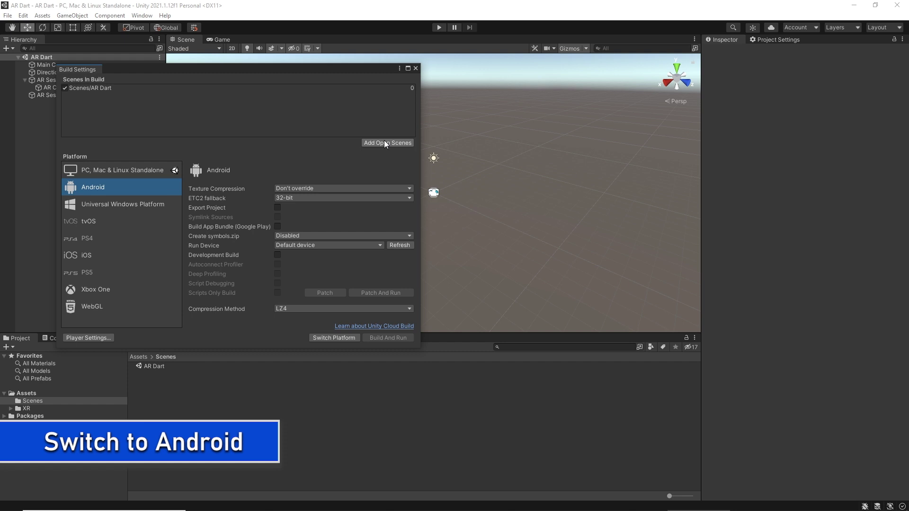
click(88, 337)
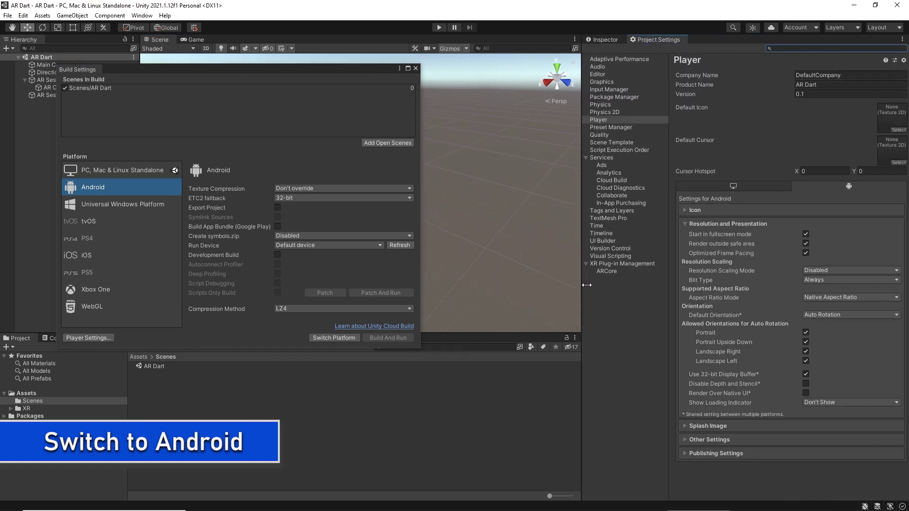
Widen the Player settings pane and enter 'C' as the company name.
drag(587, 285, 584, 285)
drag(668, 279, 686, 279)
click(885, 75)
text(Code3Interact)
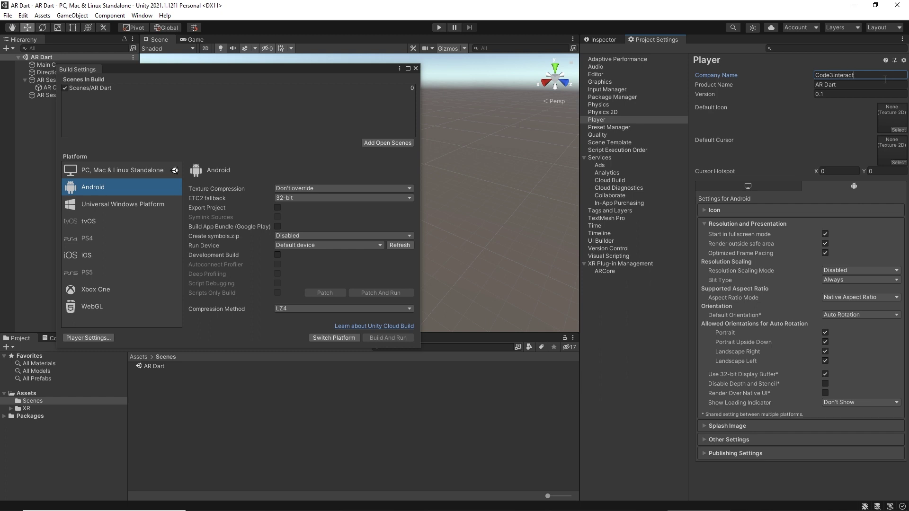
key(Tab)
key(Tab)
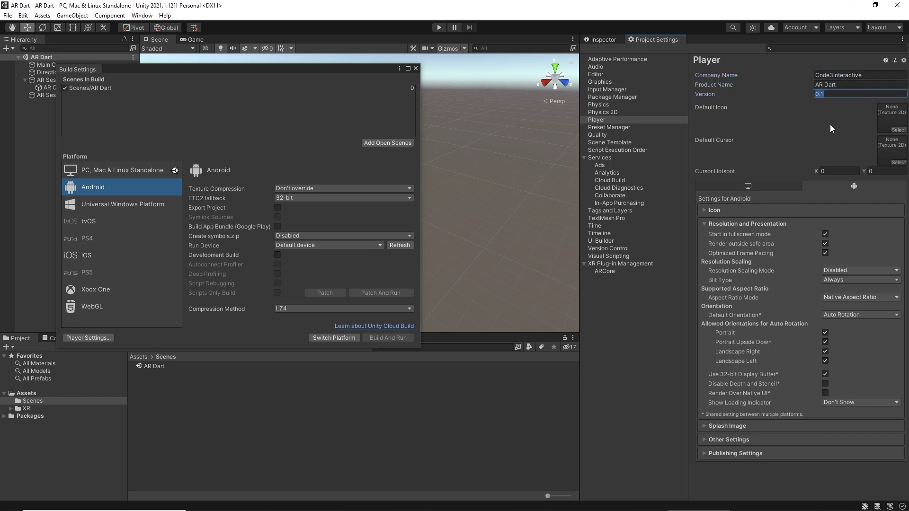
Under Other Settings, set Minimum API Level to Android 8.0 'Oreo' (API level 26).
click(734, 224)
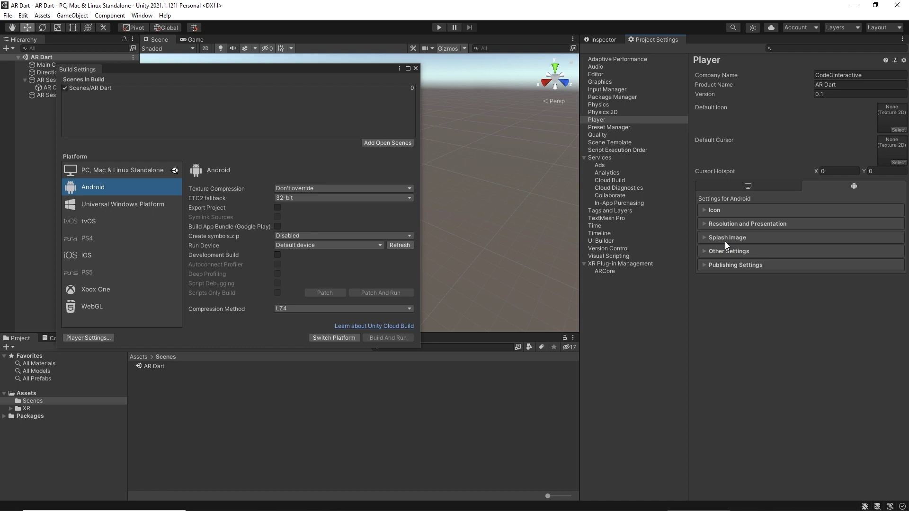
click(727, 252)
scroll(758, 265, down, 6)
drag(692, 268, 542, 269)
drag(616, 273, 634, 276)
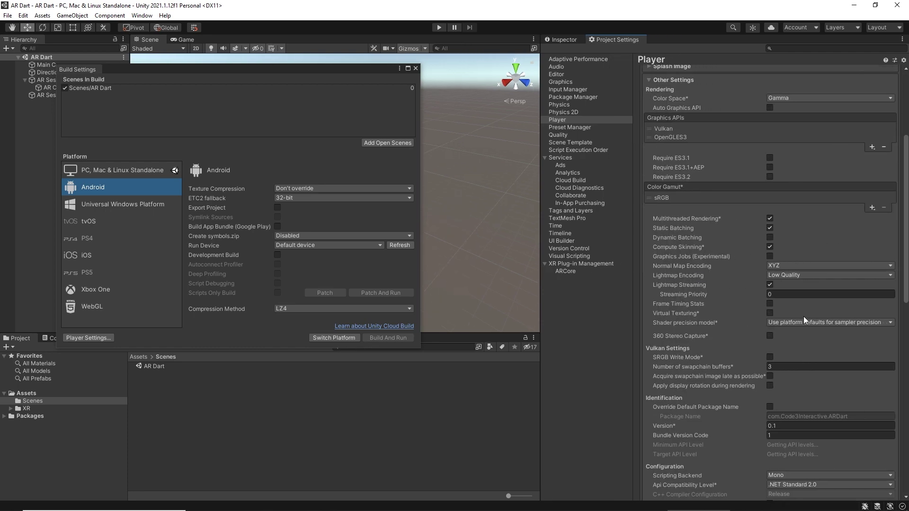
scroll(803, 316, down, 5)
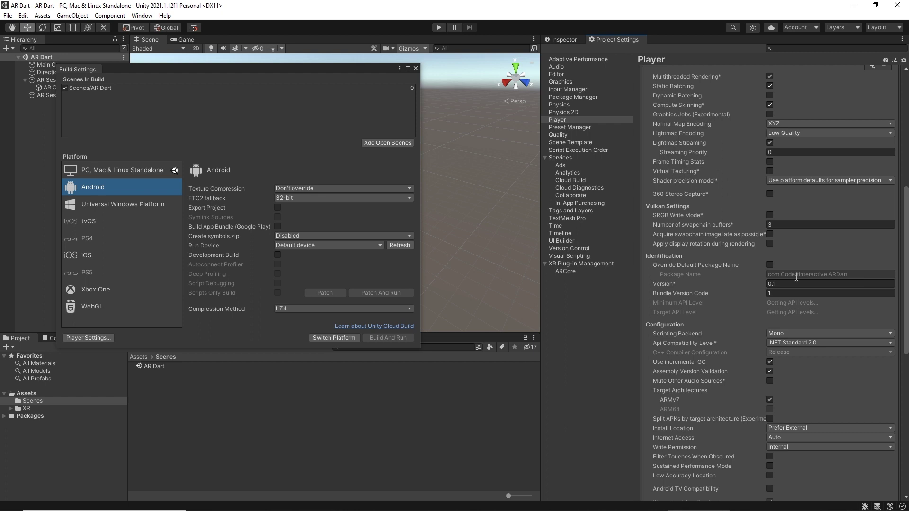
scroll(850, 289, down, 2)
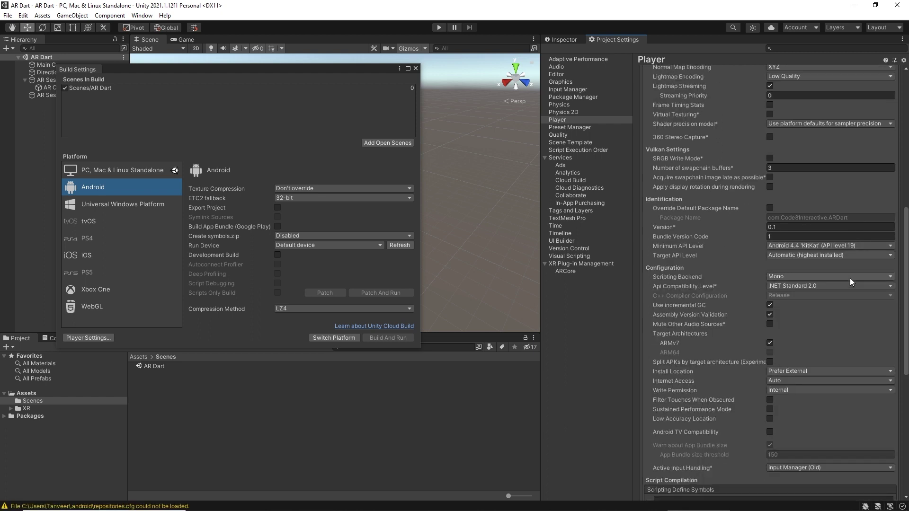
click(890, 246)
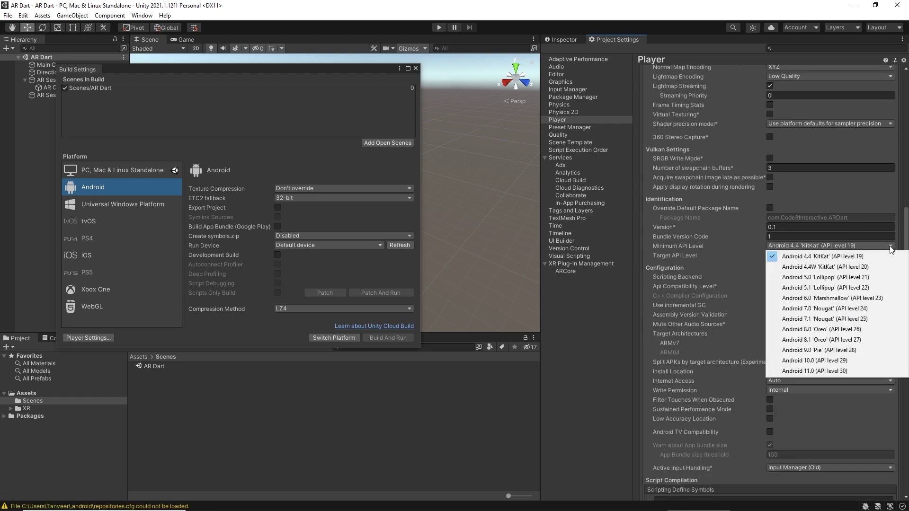
click(864, 329)
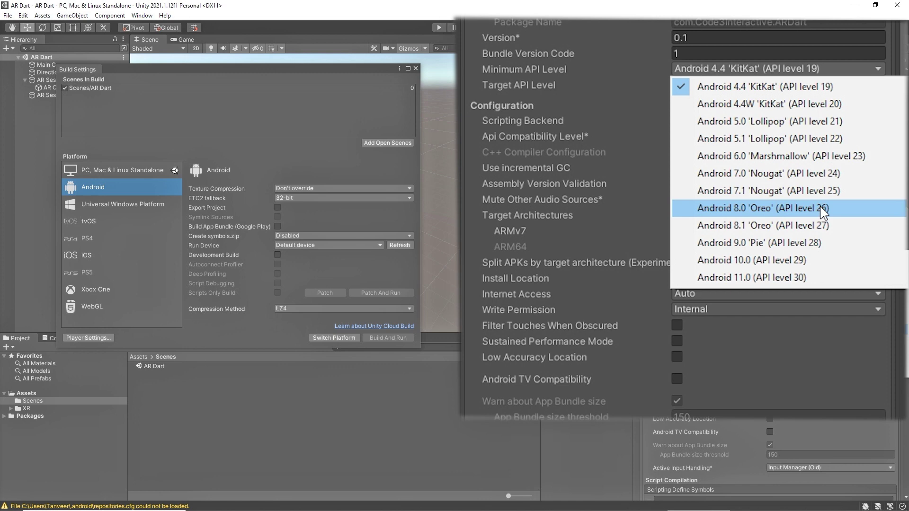
Briefly expand and collapse Publishing Settings, then return to the Inspector.
scroll(758, 377, down, 10)
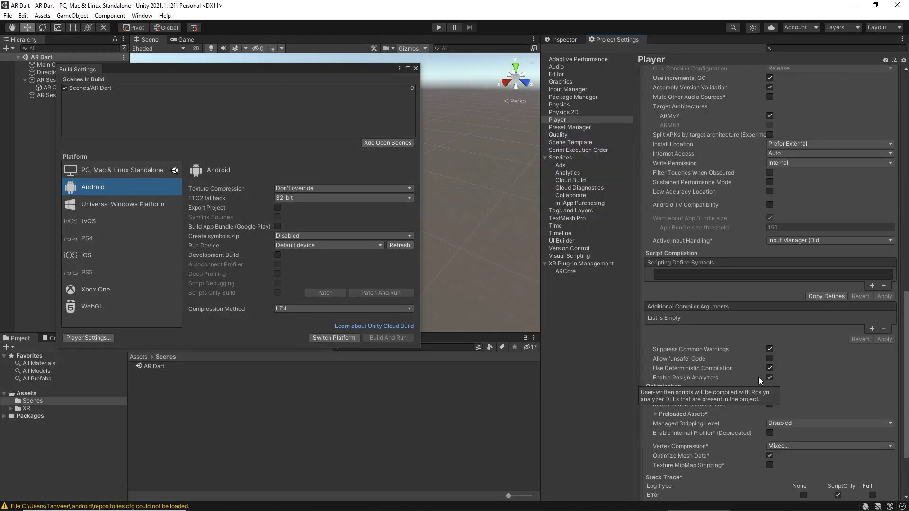
click(685, 482)
click(735, 230)
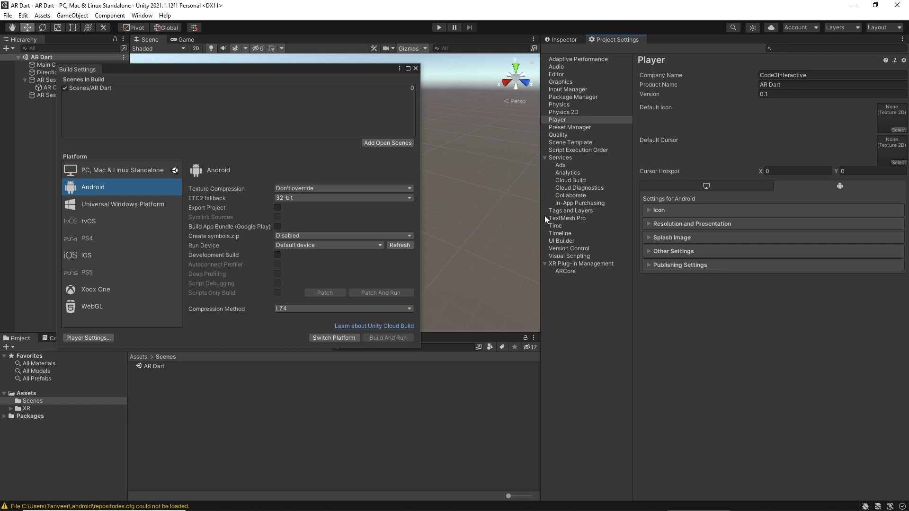
click(568, 39)
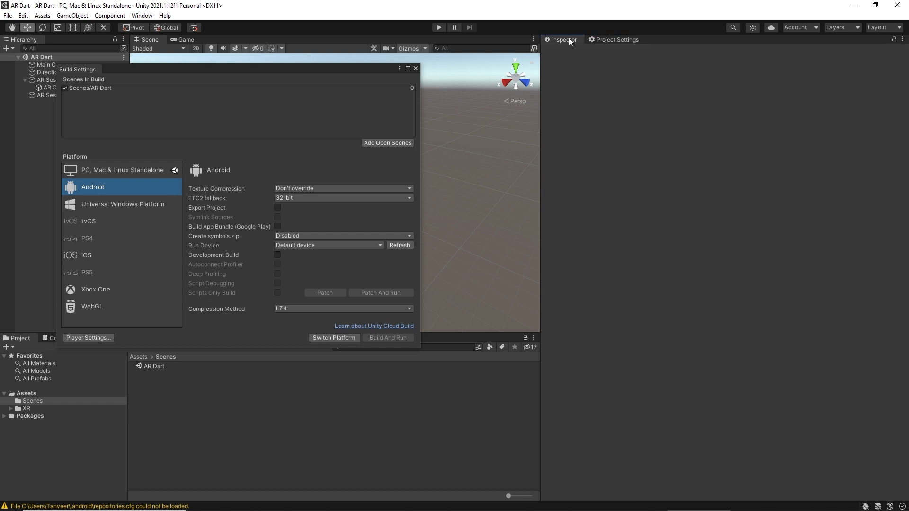
Switch the platform to Android and build, saving the output as 'AR Dart'.
click(341, 339)
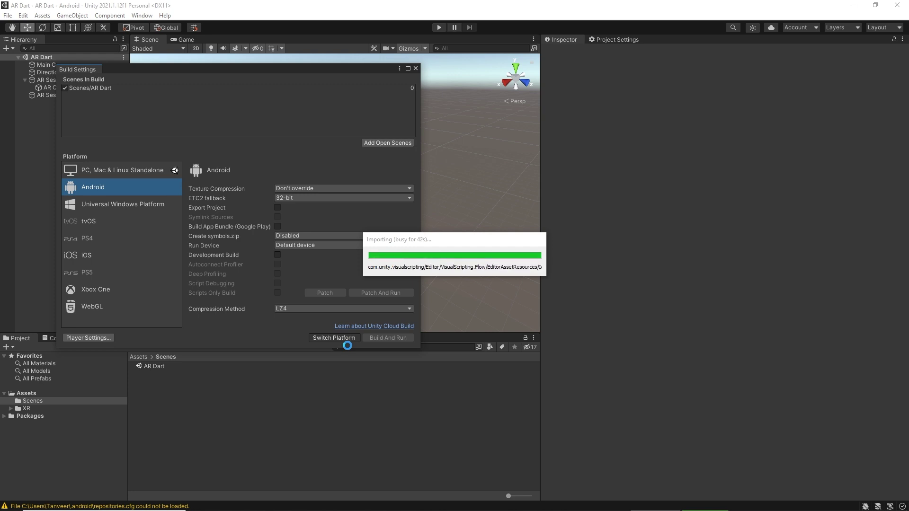
click(339, 337)
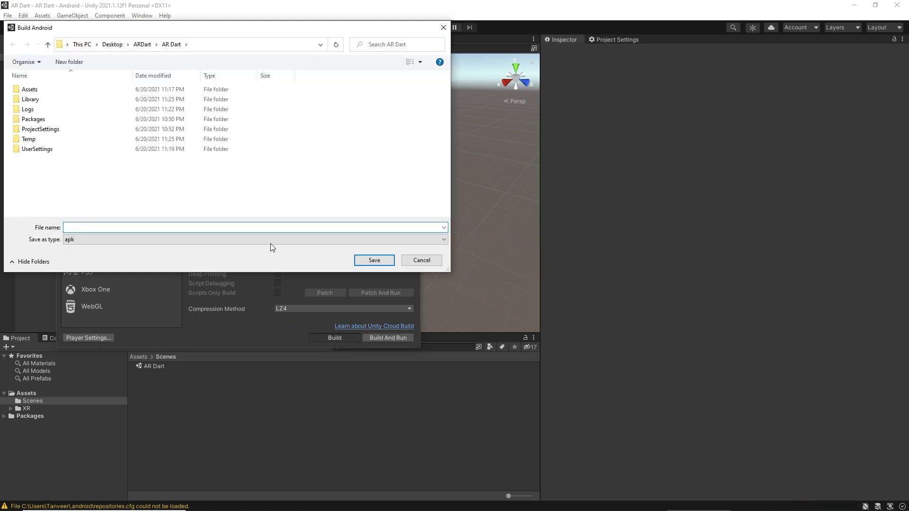
click(159, 229)
text(AR Dart)
click(375, 261)
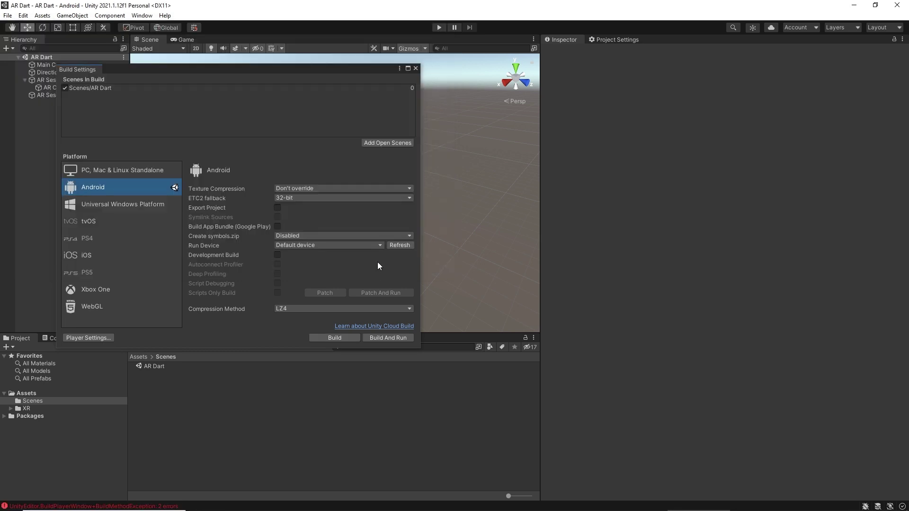
Open the Console and read the Vulkan-not-supported-by-ARCore BuildFailedException details.
click(258, 508)
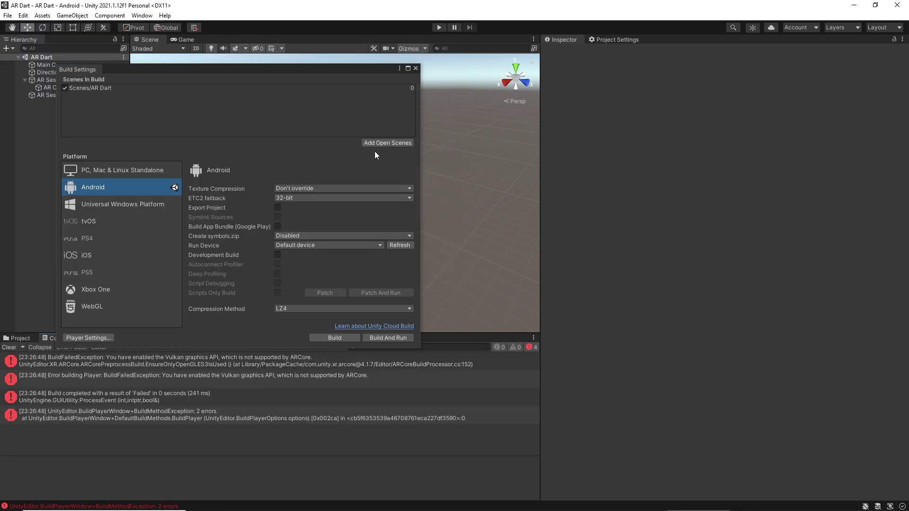
drag(350, 69, 407, 33)
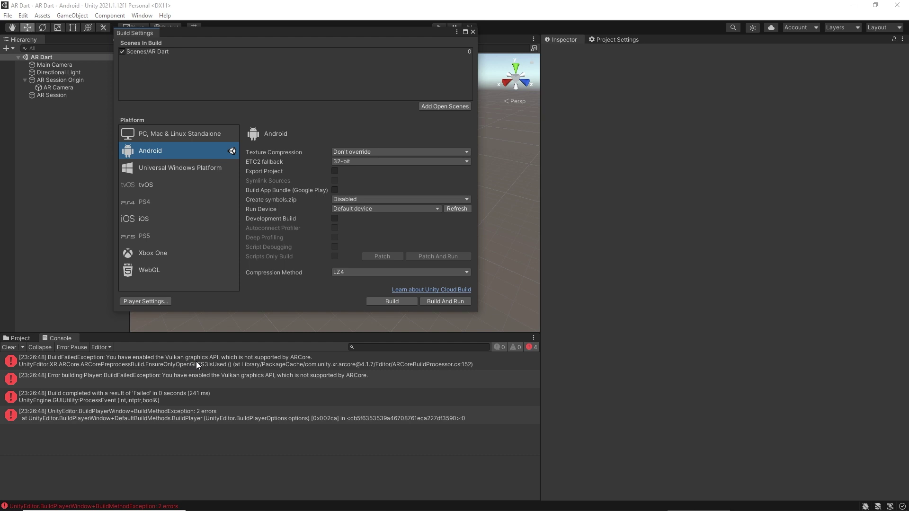
click(164, 363)
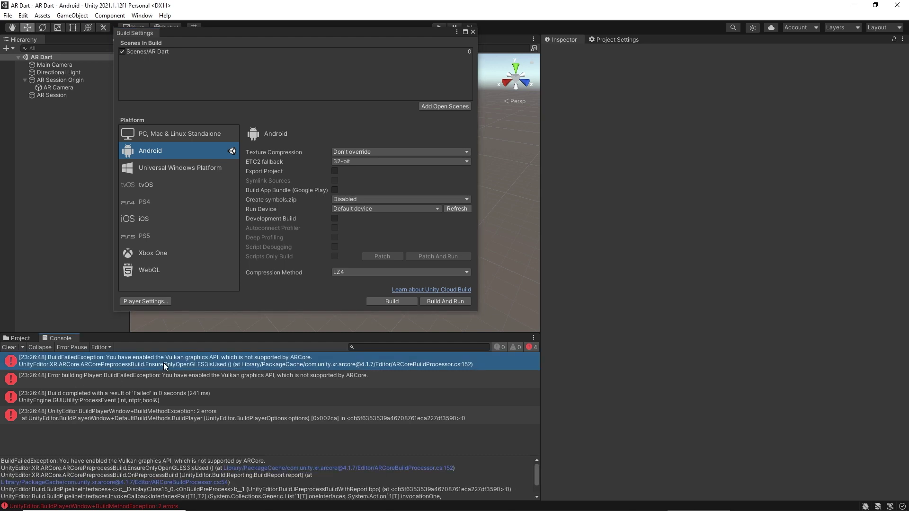
drag(227, 460, 236, 441)
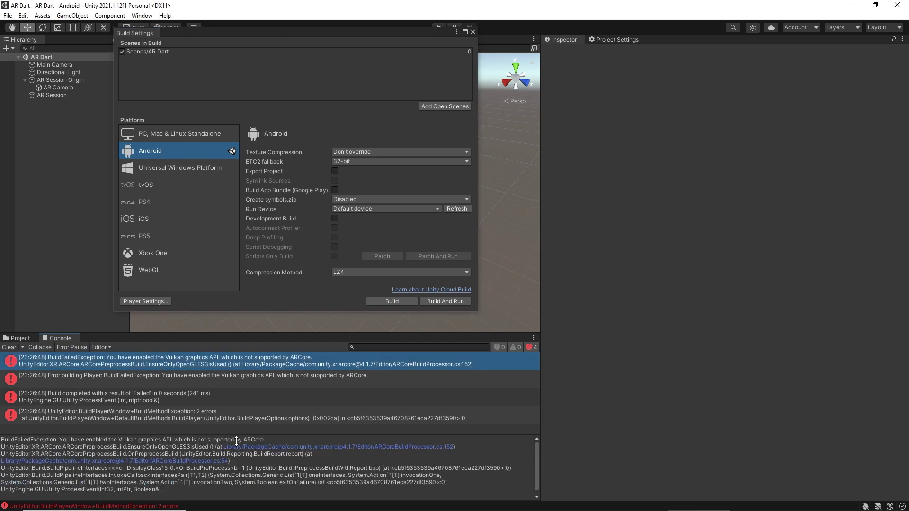
drag(60, 440, 169, 445)
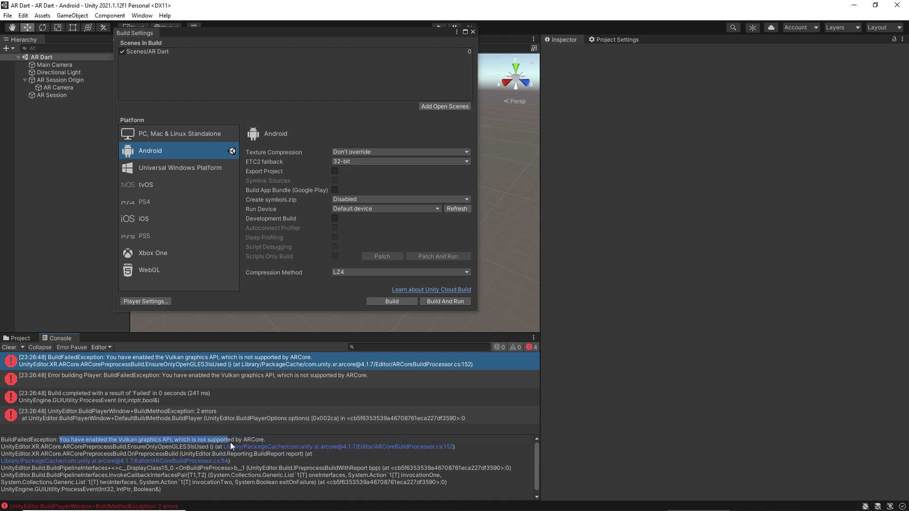
drag(230, 442, 269, 441)
Remove Vulkan from the Android Graphics APIs, leaving OpenGLES3, and clear the Console.
click(140, 301)
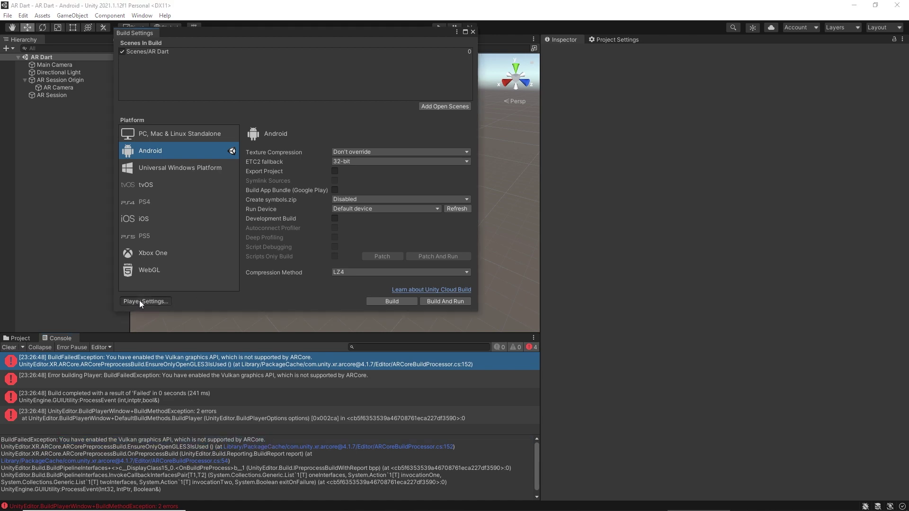
click(677, 251)
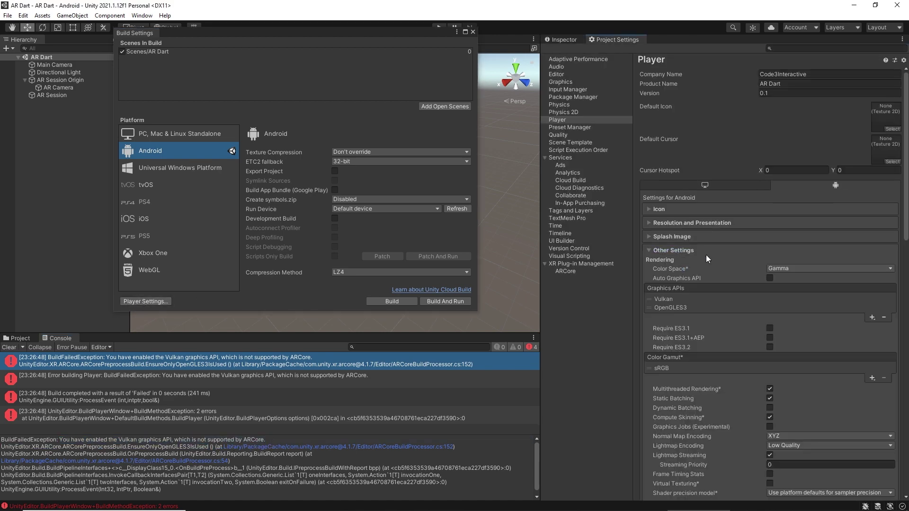
scroll(710, 263, down, 5)
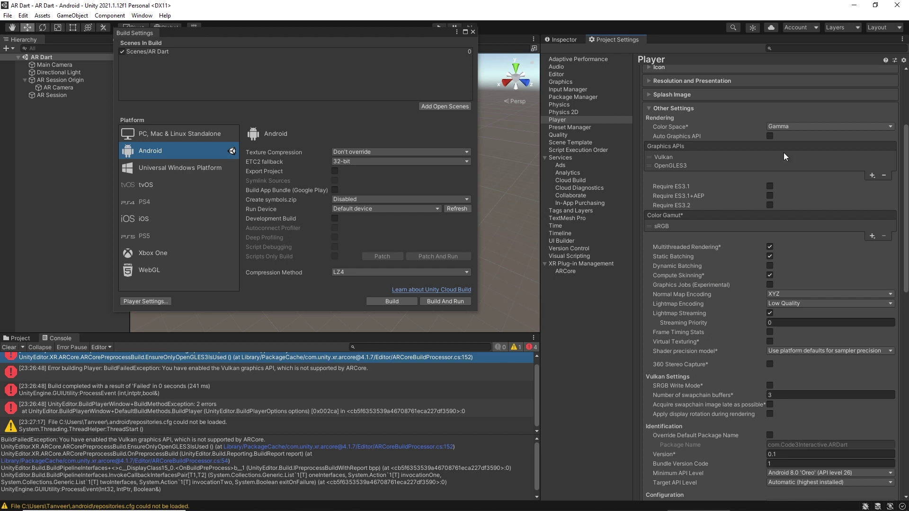
click(662, 156)
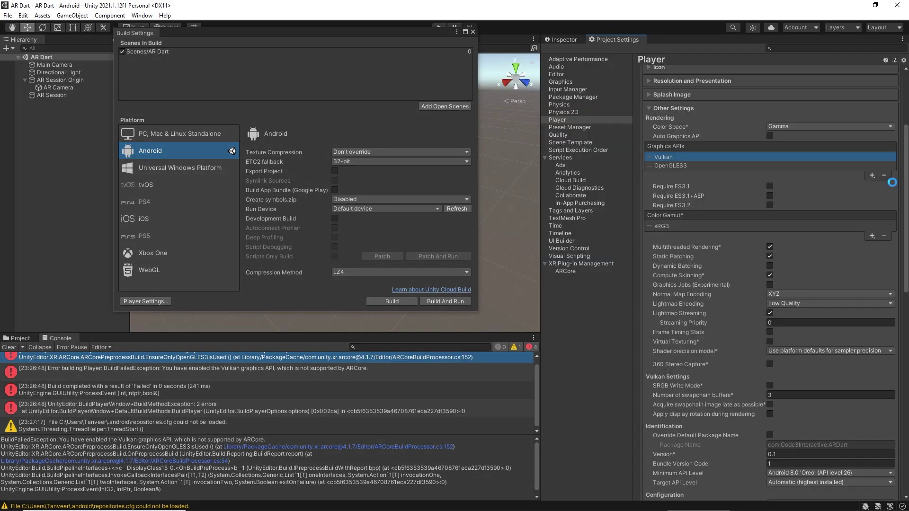
click(884, 176)
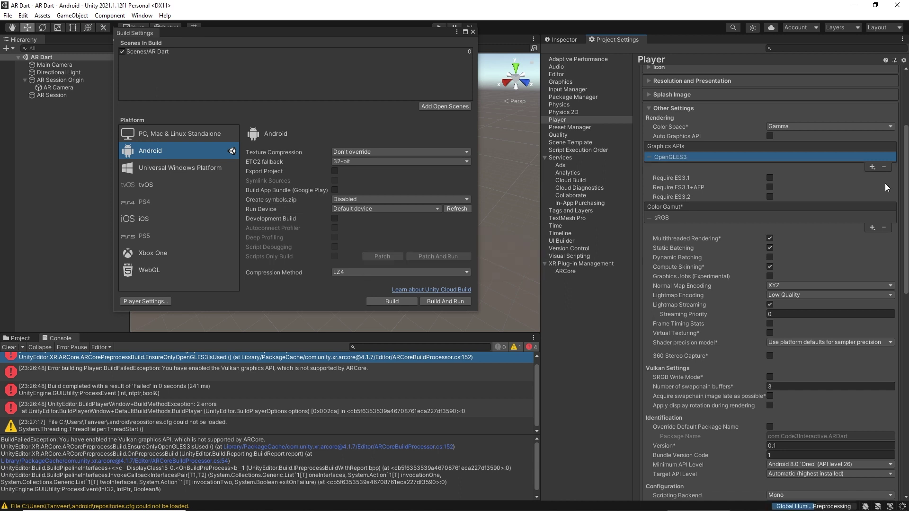
click(8, 347)
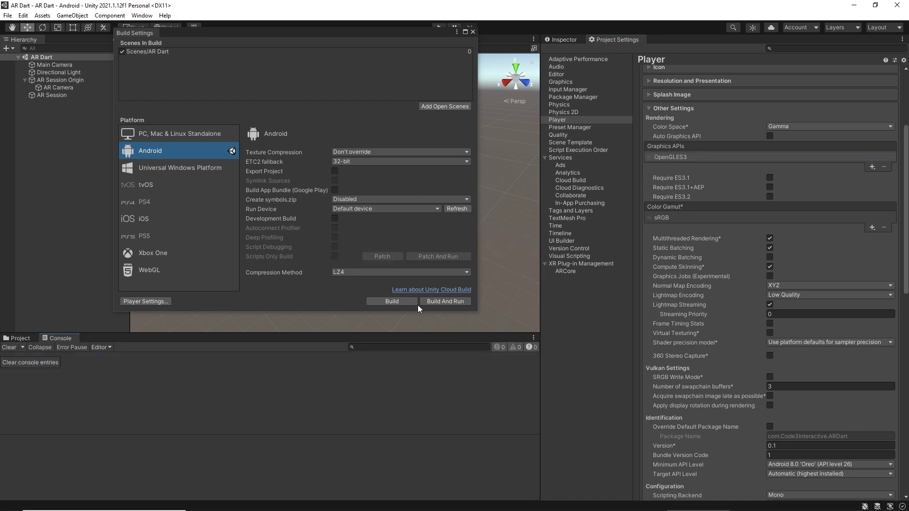
Rebuild the project, saving the apk as ARDart to start the Gradle build.
click(400, 302)
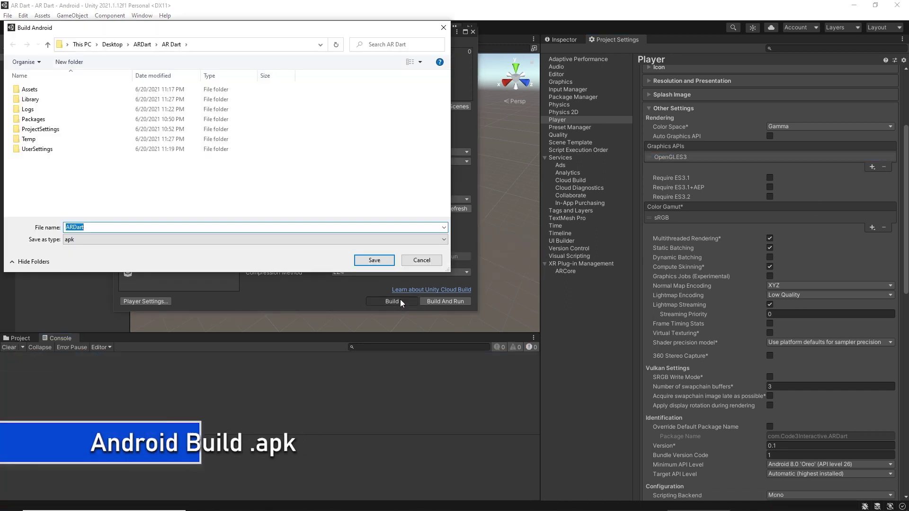
click(368, 261)
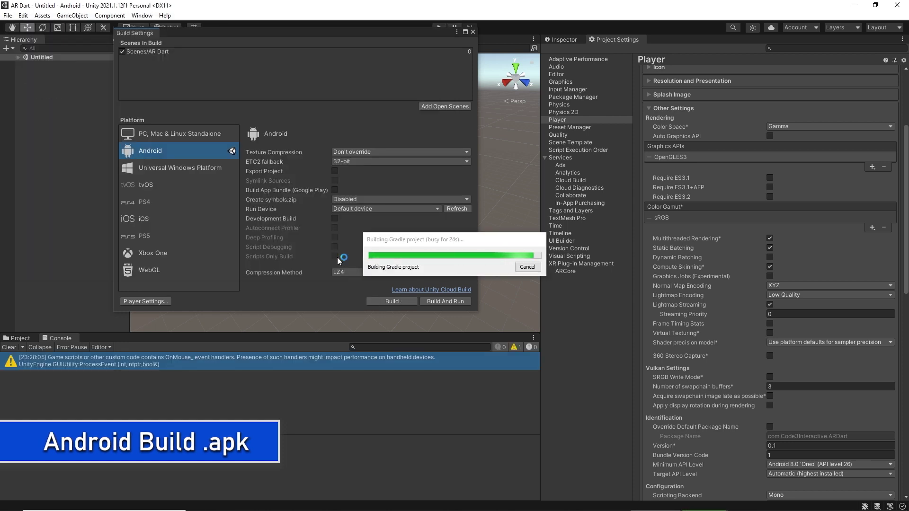
click(504, 335)
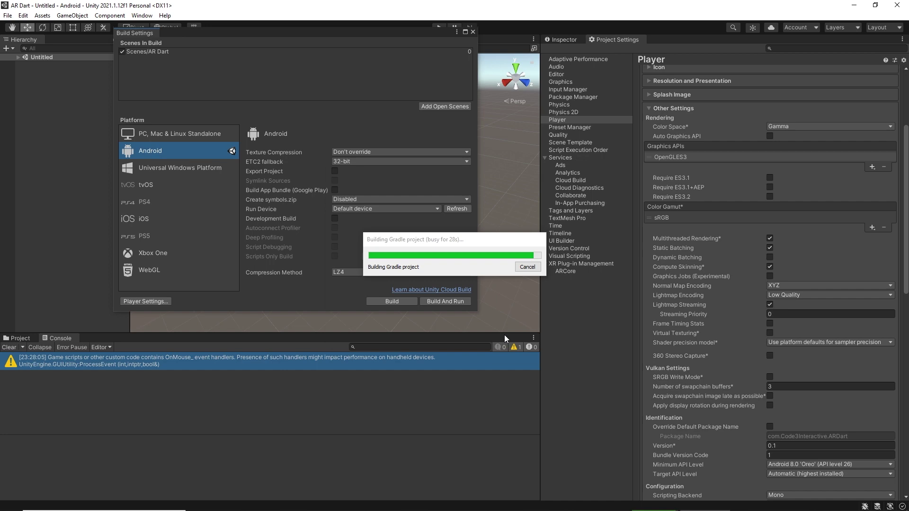